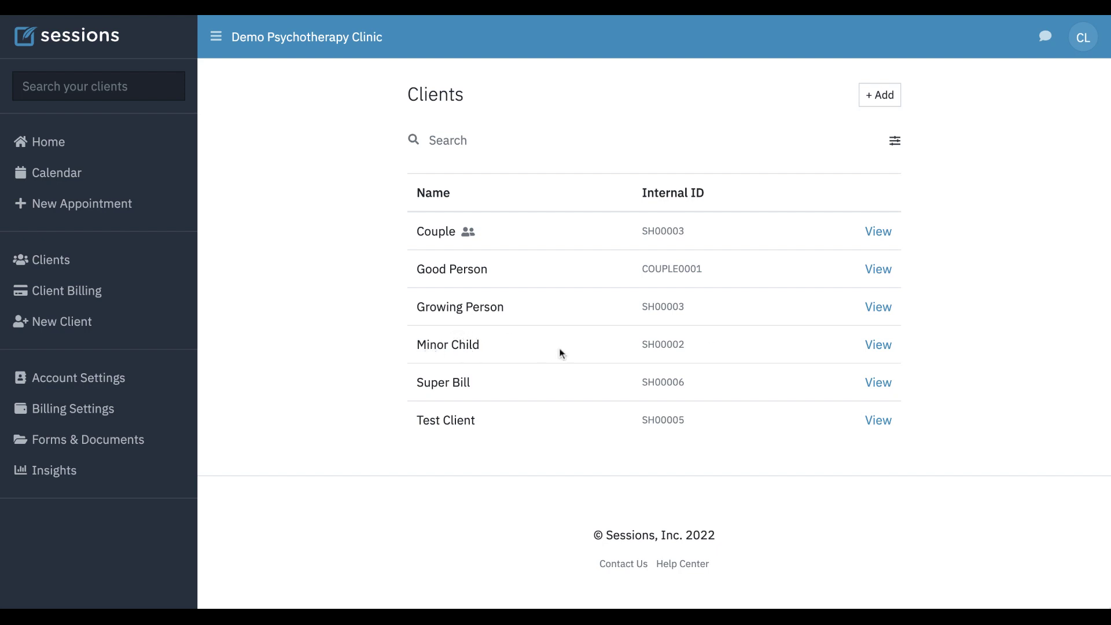
# Bring up the child client's Billing Settings, scrolled to the empty Online Payment Methods and Contacts.
pyautogui.click(883, 348)
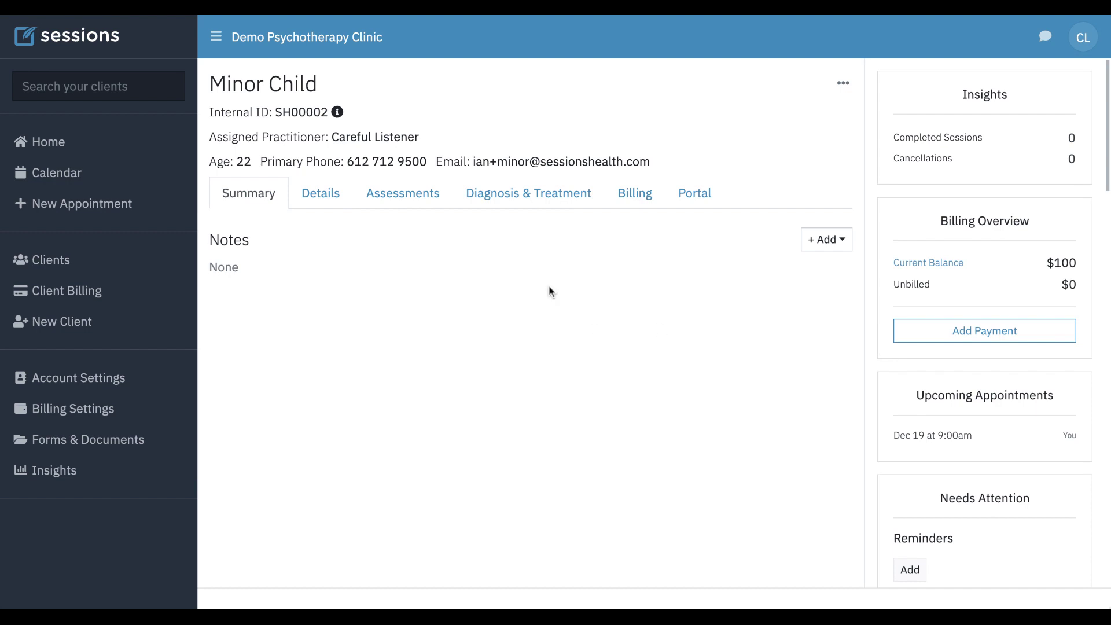
pyautogui.click(639, 195)
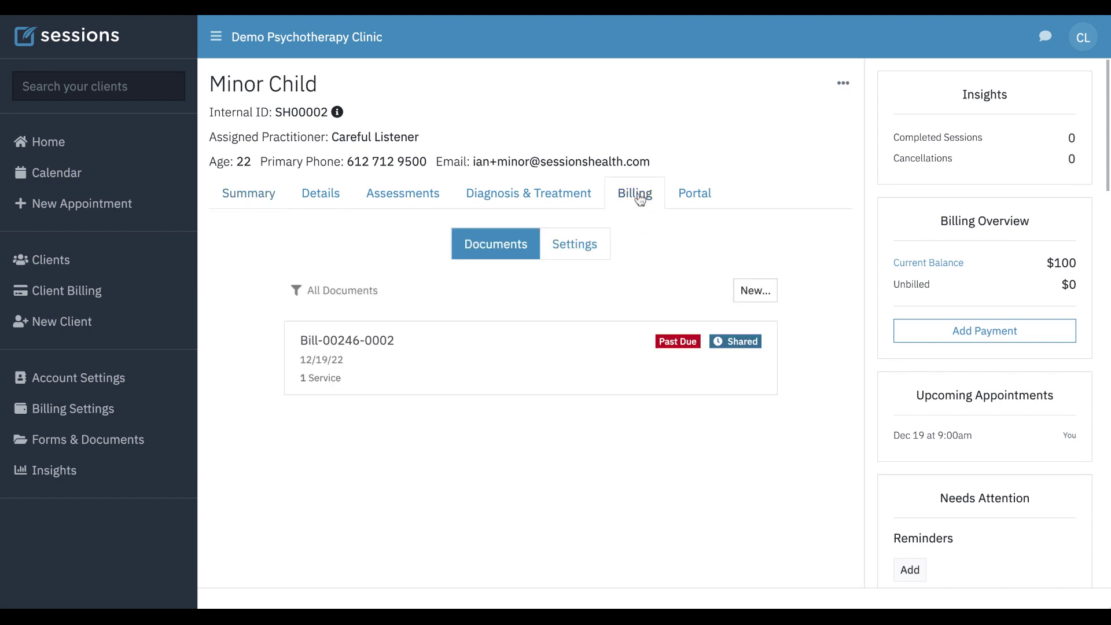
pyautogui.click(581, 250)
pyautogui.scroll(-6, 522, 347)
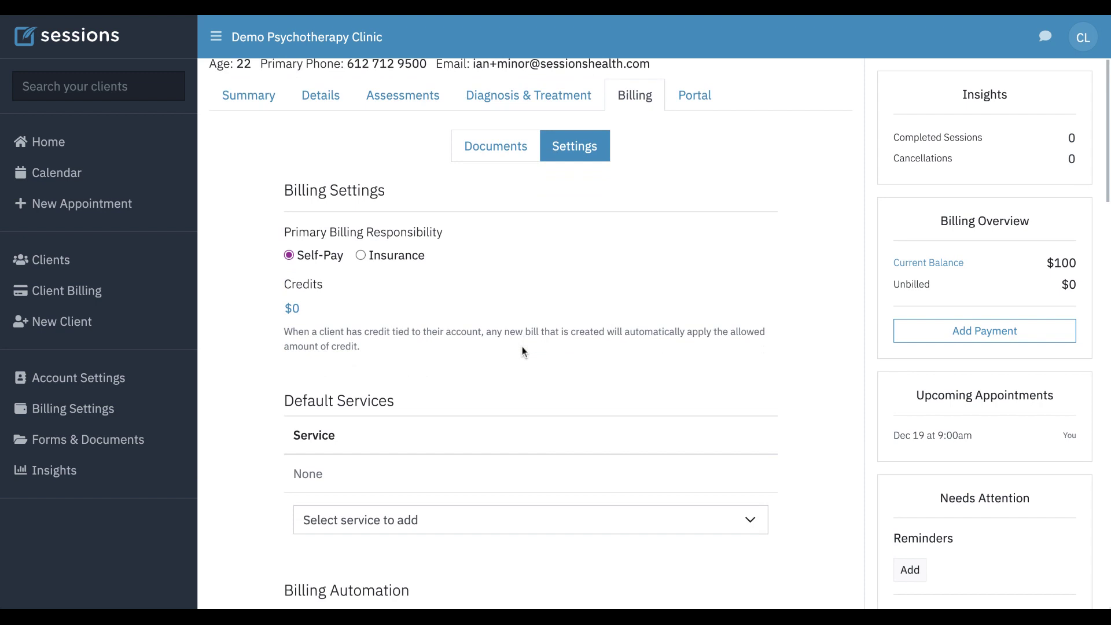
pyautogui.scroll(-4, 523, 350)
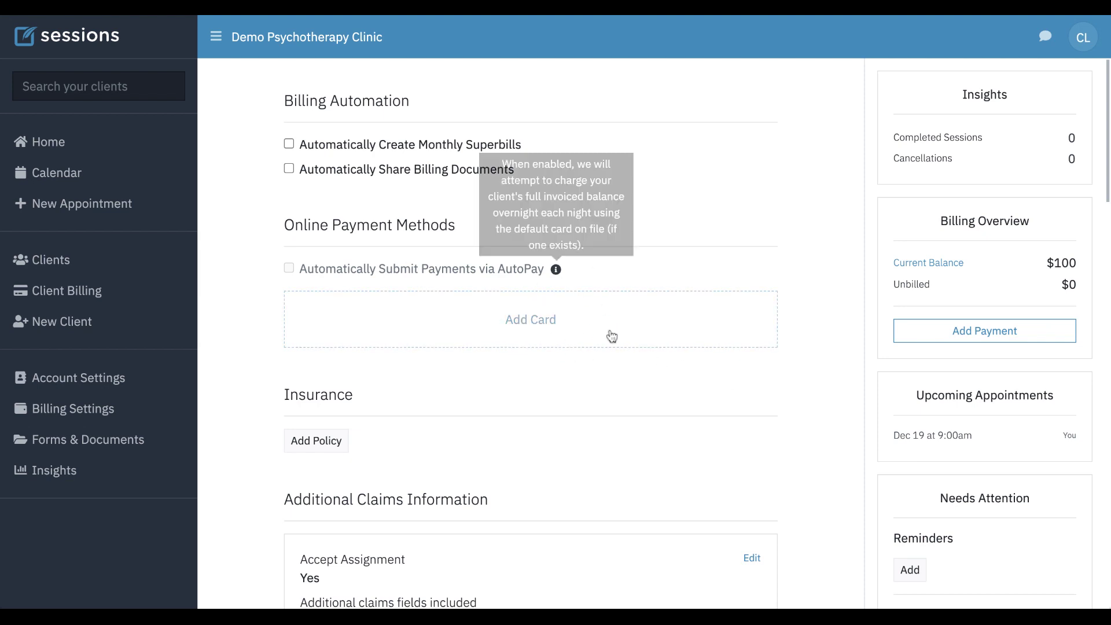
pyautogui.scroll(-4, 937, 387)
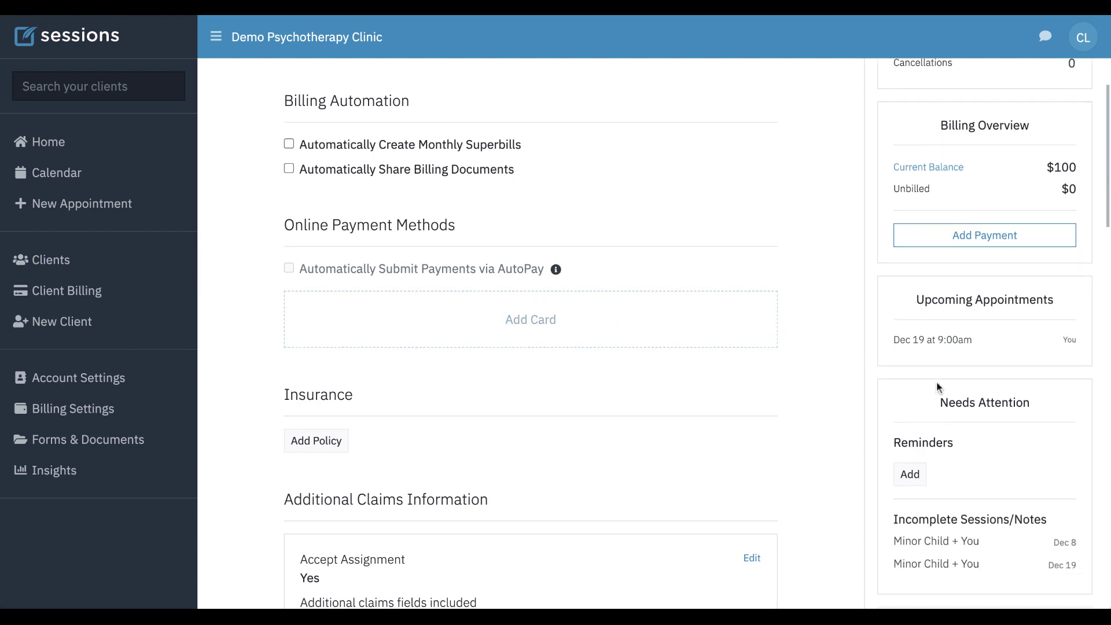
pyautogui.scroll(-5, 937, 387)
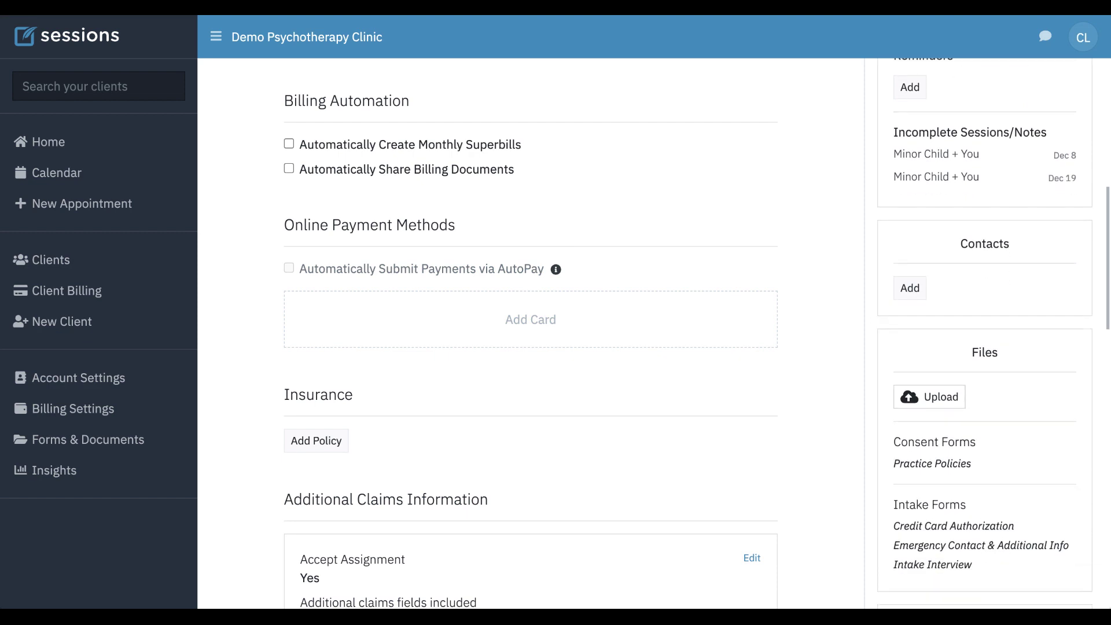
# Find the existing contact by name and select them as a new contact for the child.
pyautogui.click(910, 288)
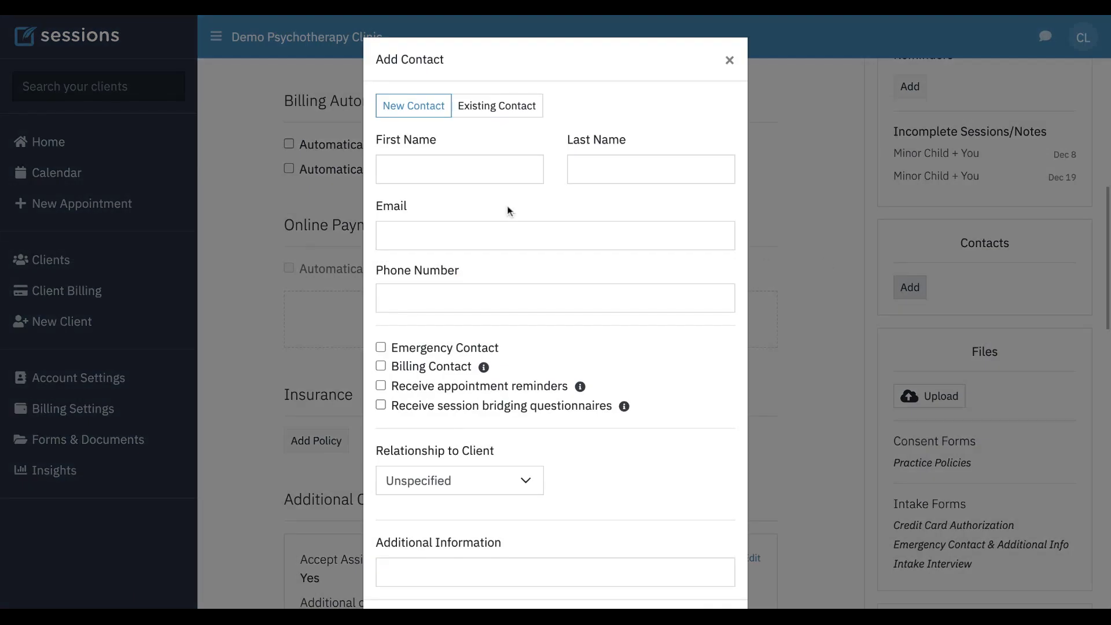
pyautogui.click(491, 108)
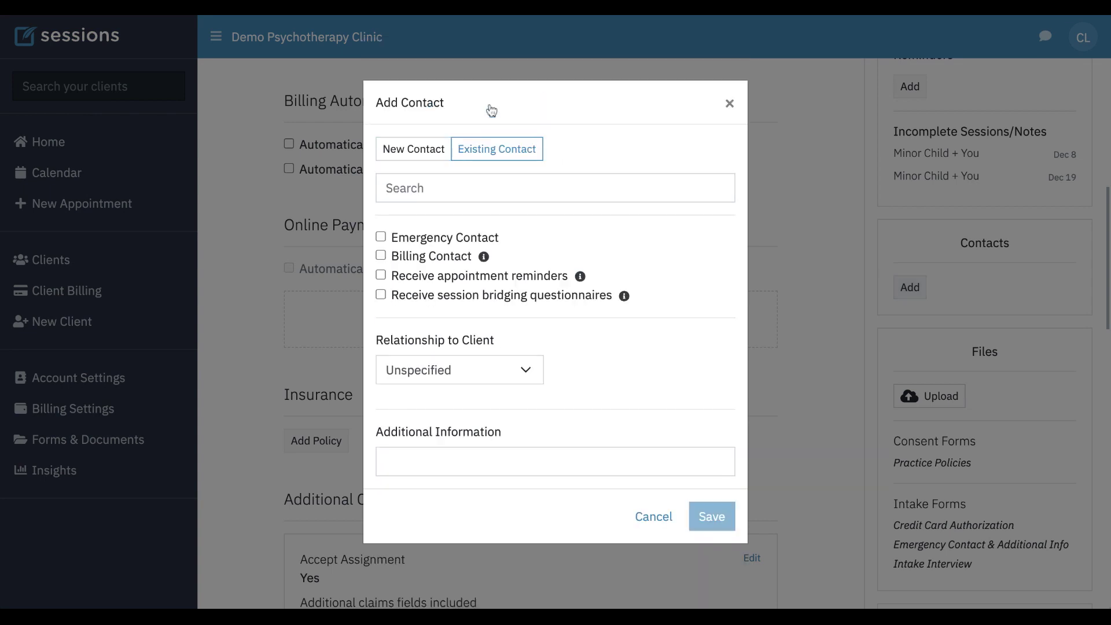
pyautogui.click(430, 188)
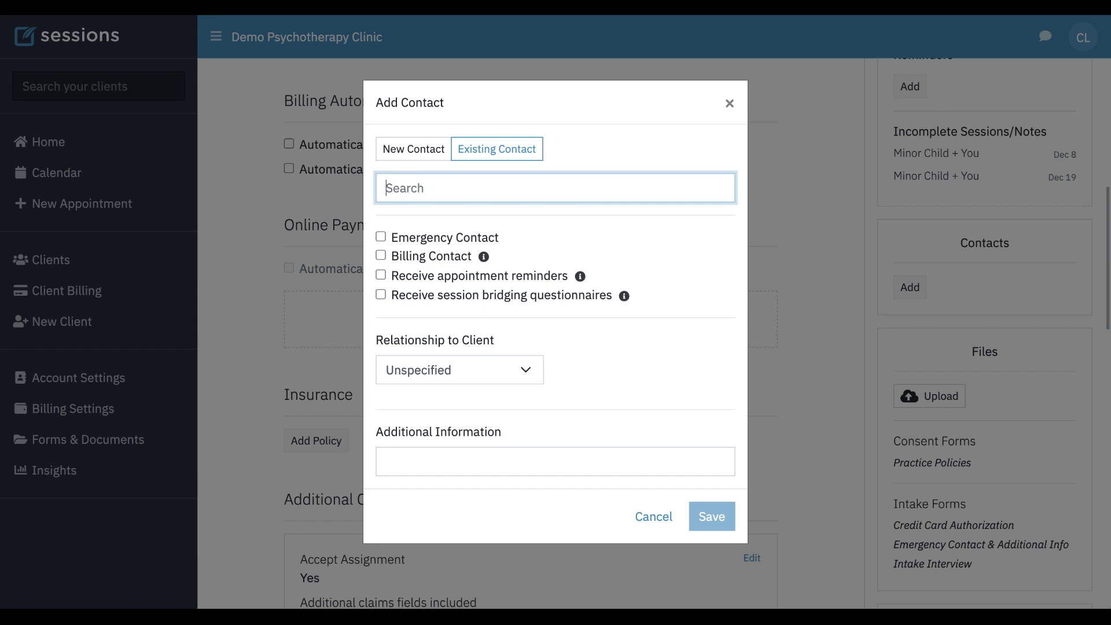
pyautogui.write('good Person')
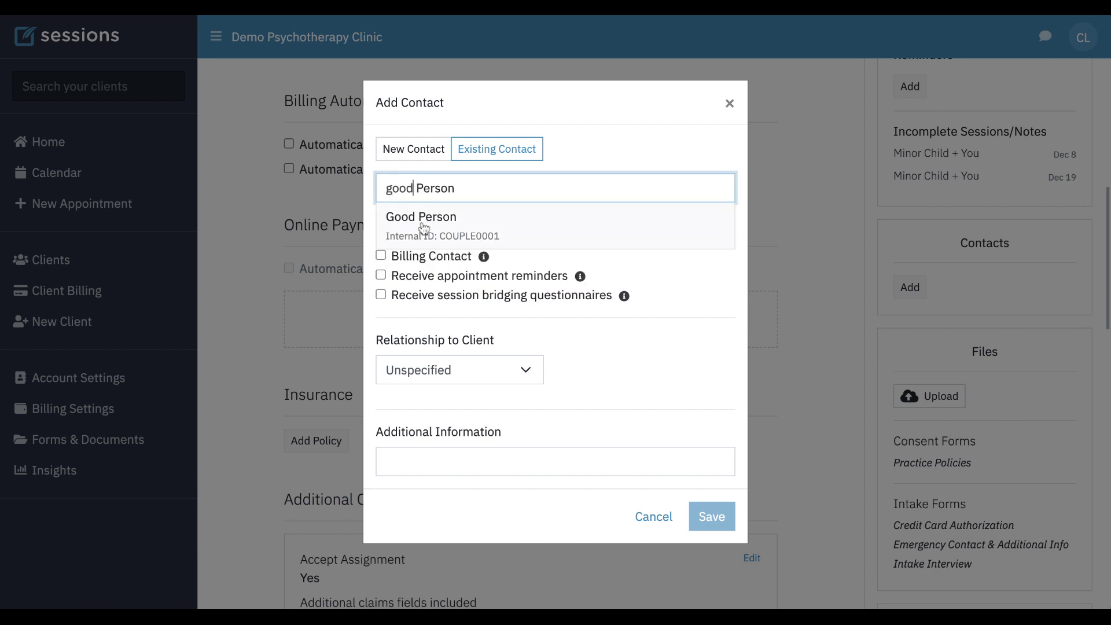
pyautogui.click(423, 223)
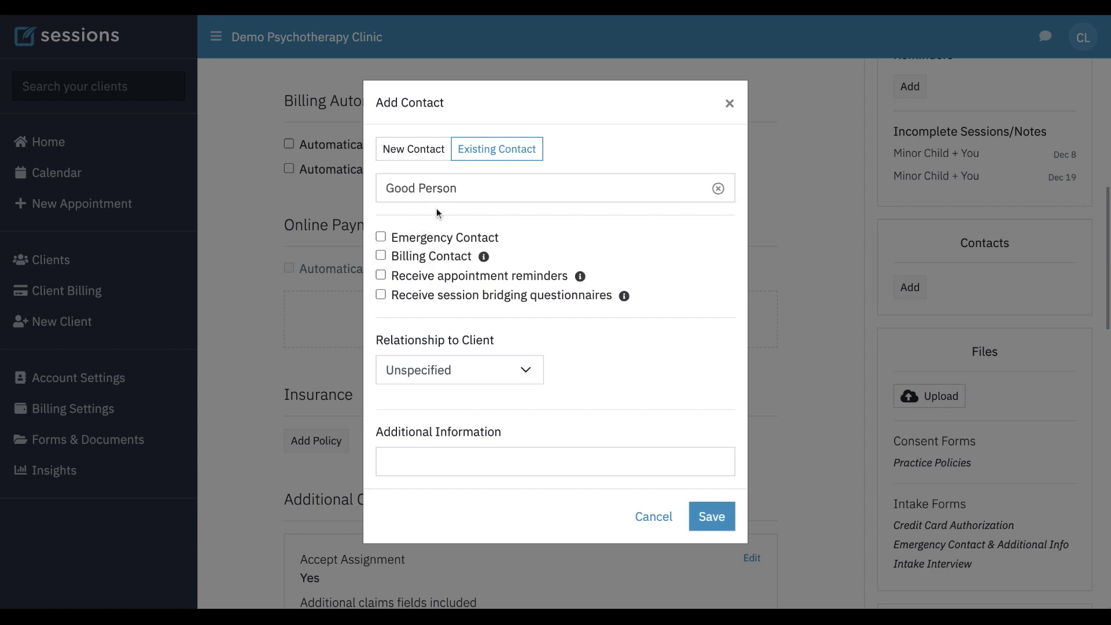
# Mark the contact as Emergency Contact and Billing Contact, and save.
pyautogui.click(382, 236)
pyautogui.click(381, 257)
pyautogui.click(715, 526)
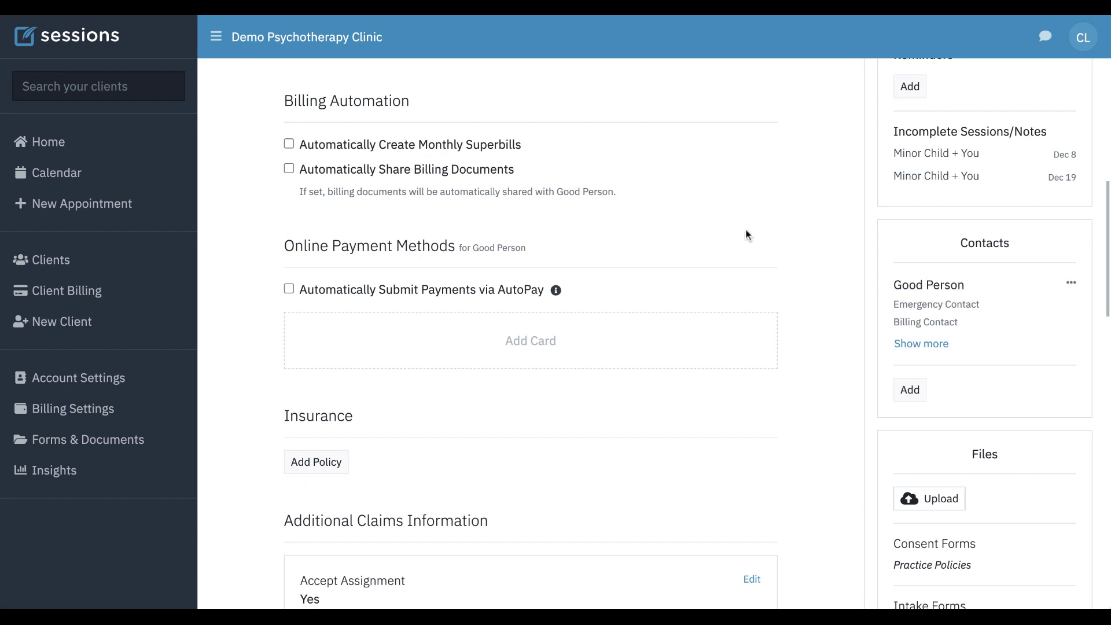
# Check the billing contact's Billing Settings, which list a default Visa card ending 4242.
pyautogui.scroll(10, 745, 234)
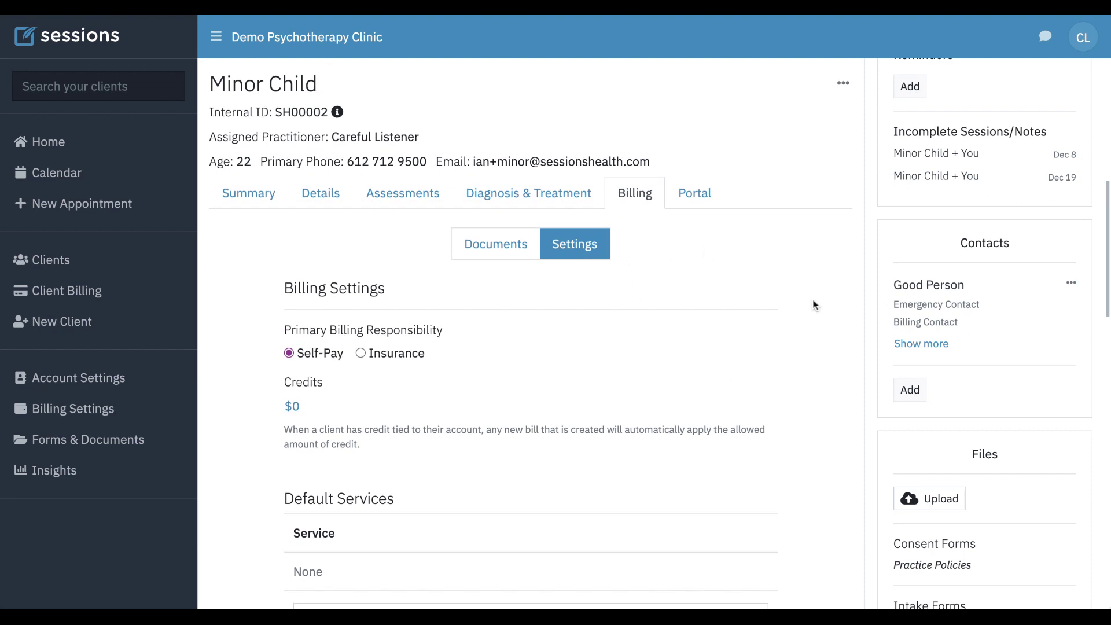
pyautogui.click(928, 286)
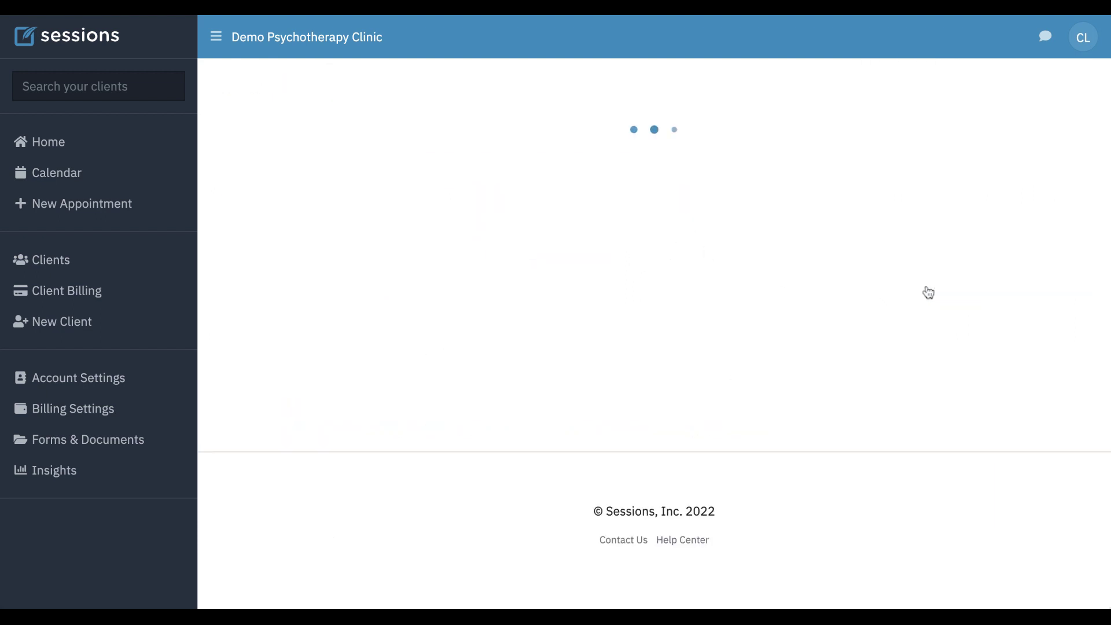
pyautogui.click(644, 253)
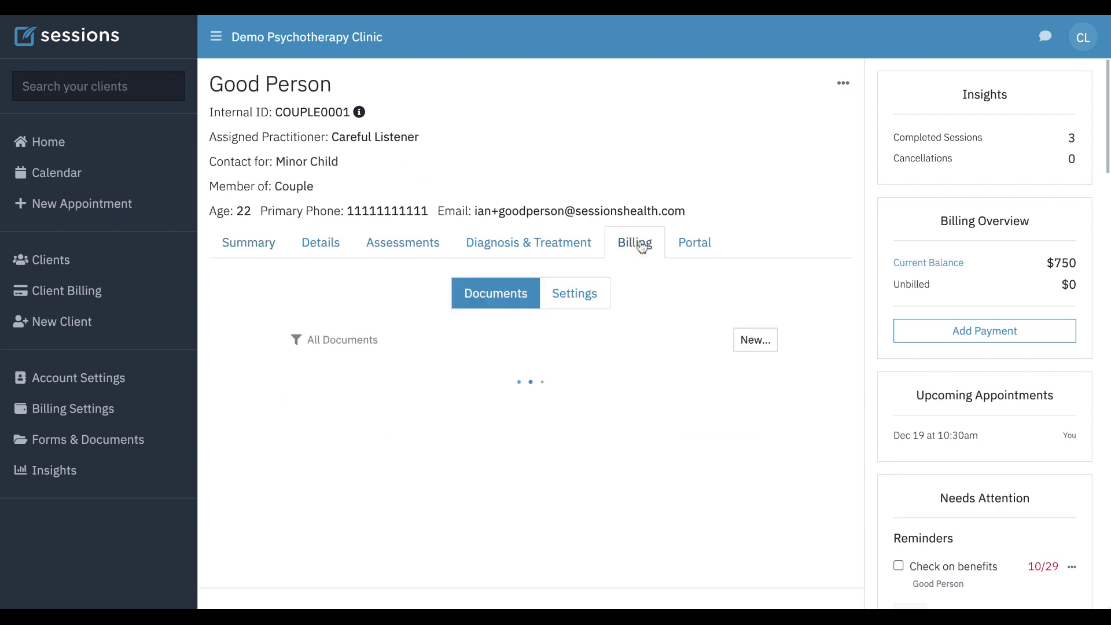
pyautogui.click(581, 297)
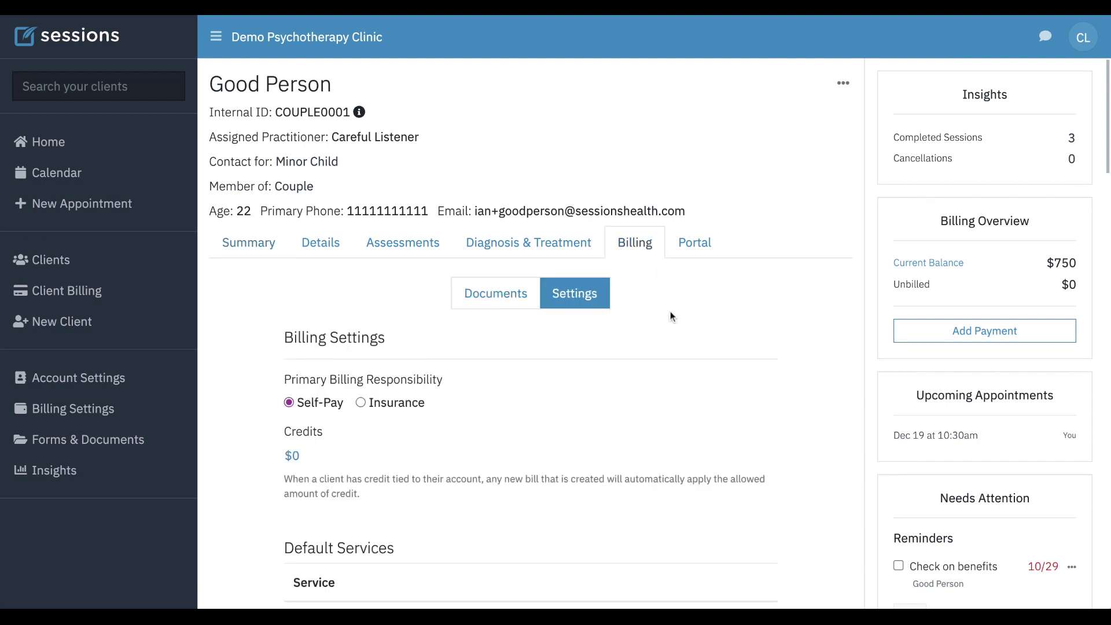
pyautogui.scroll(-8, 670, 313)
pyautogui.scroll(-5, 670, 310)
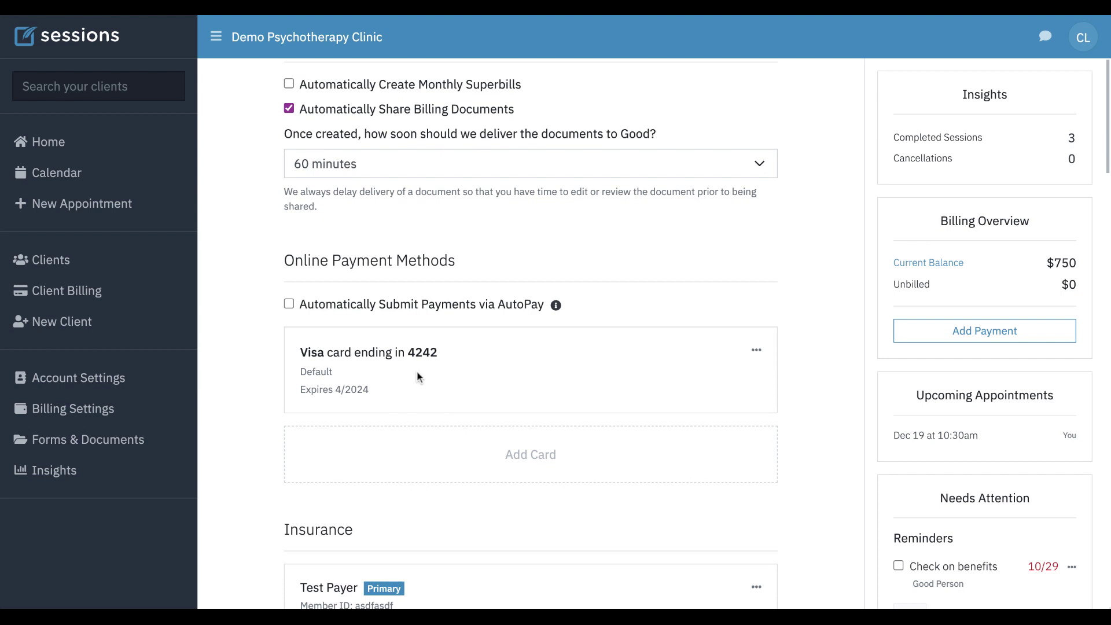
pyautogui.click(51, 260)
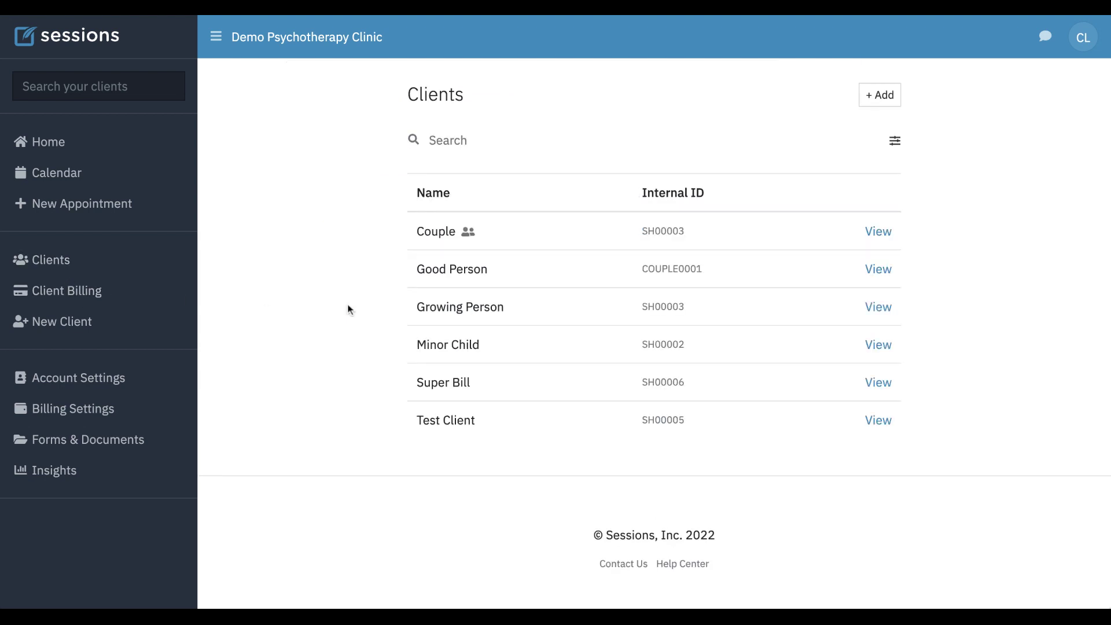
pyautogui.click(882, 346)
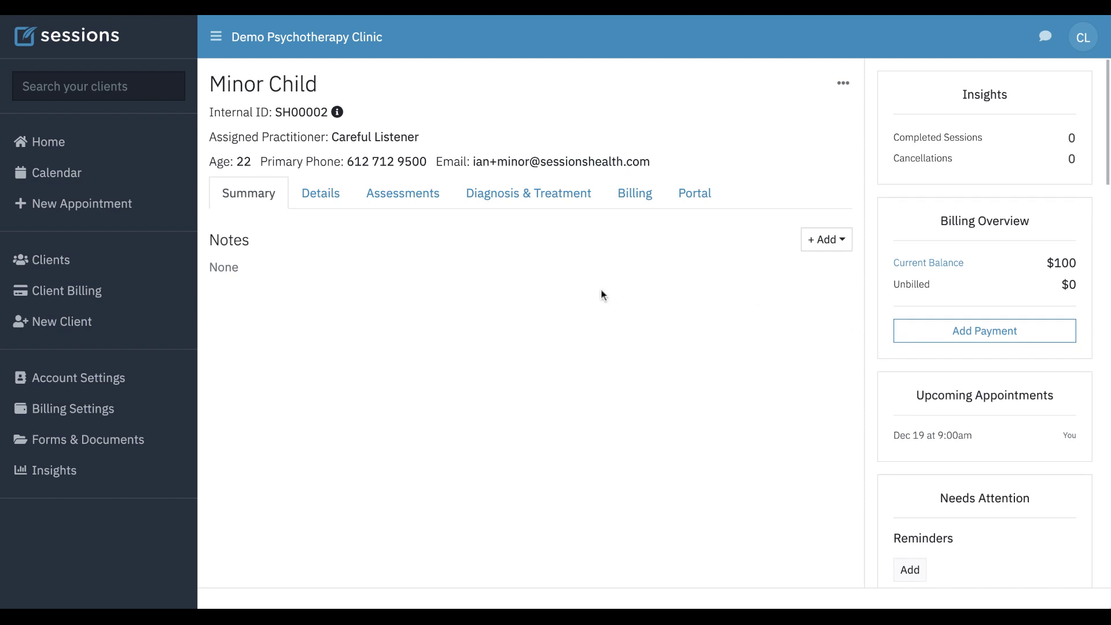
pyautogui.click(639, 193)
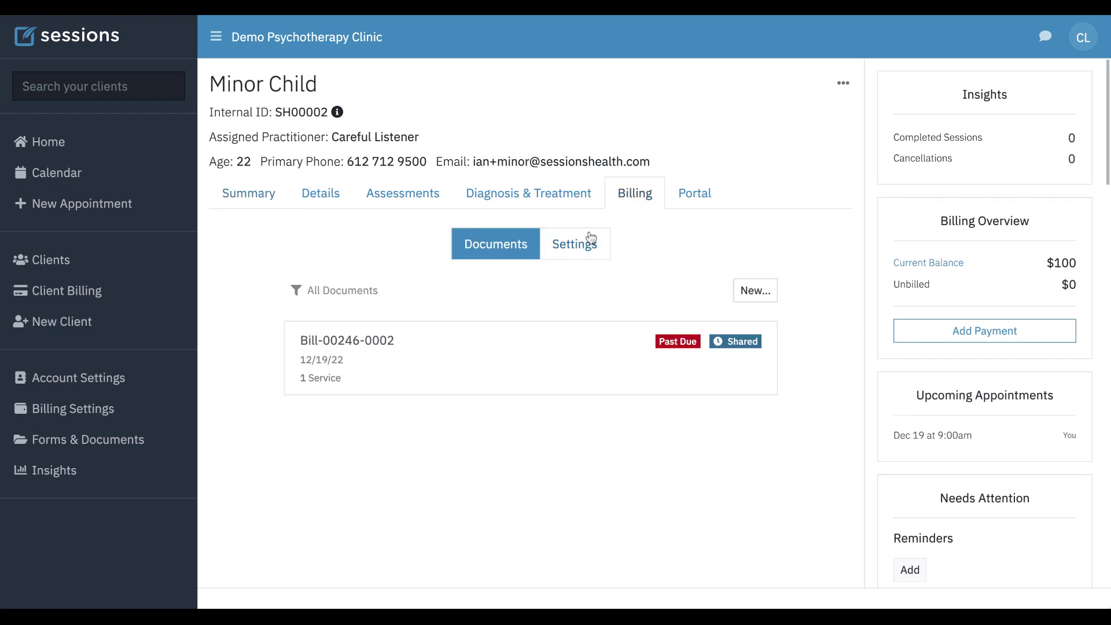
pyautogui.click(579, 251)
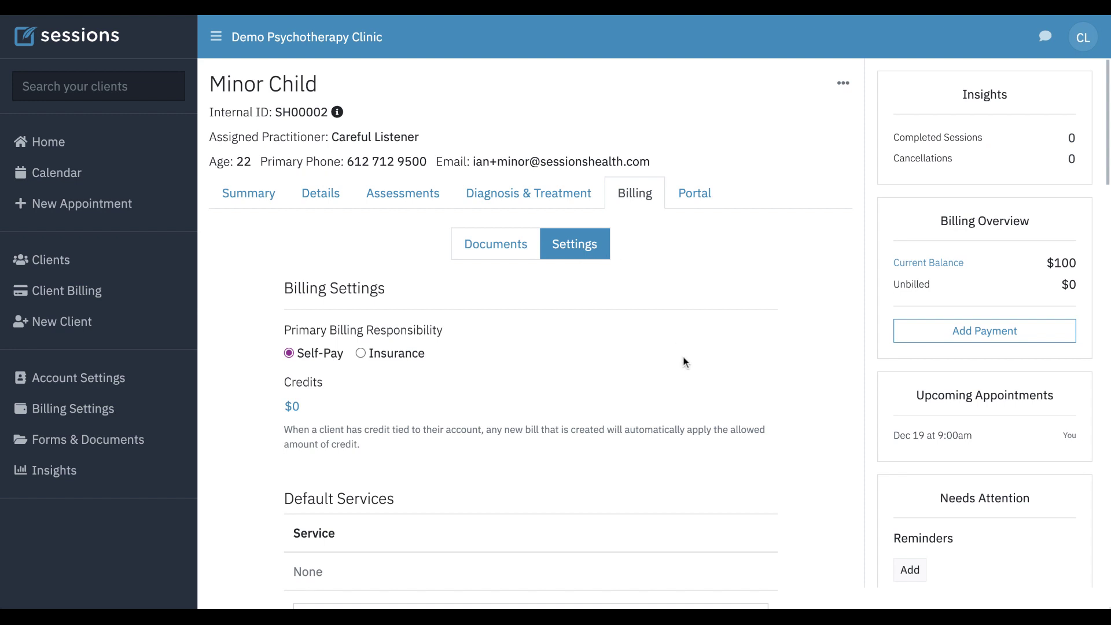
pyautogui.scroll(-9, 683, 361)
pyautogui.scroll(-1, 683, 361)
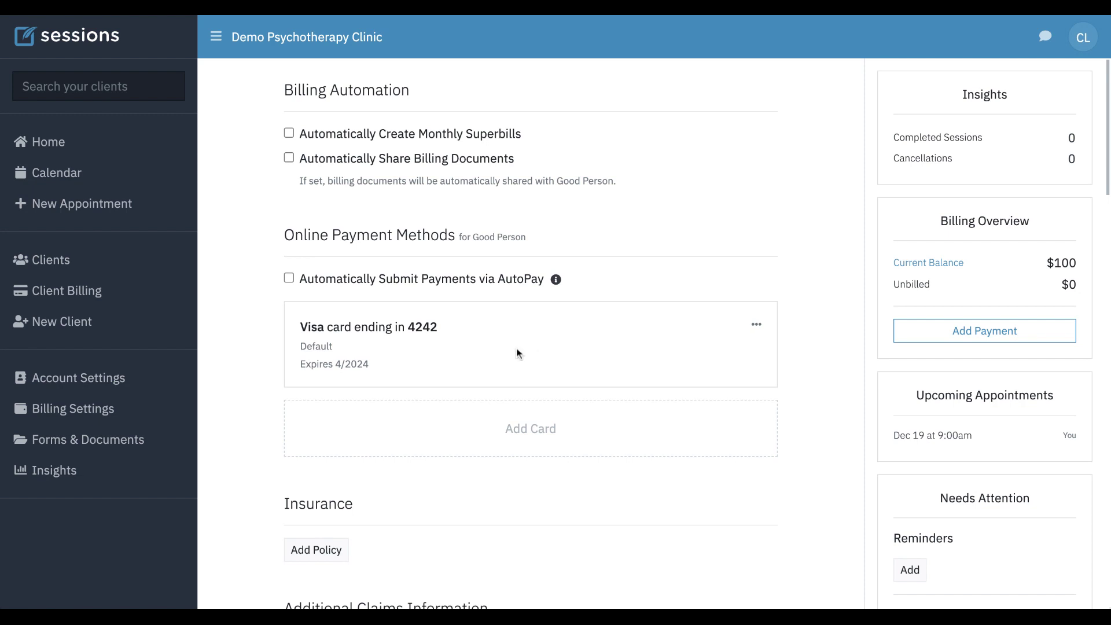
pyautogui.click(756, 325)
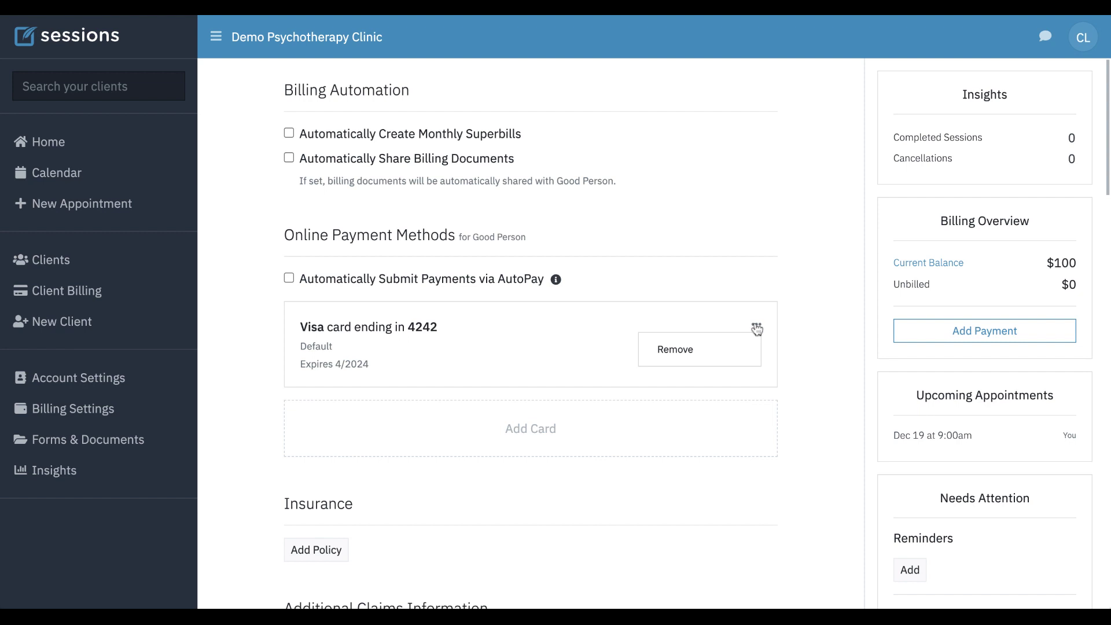
pyautogui.click(739, 276)
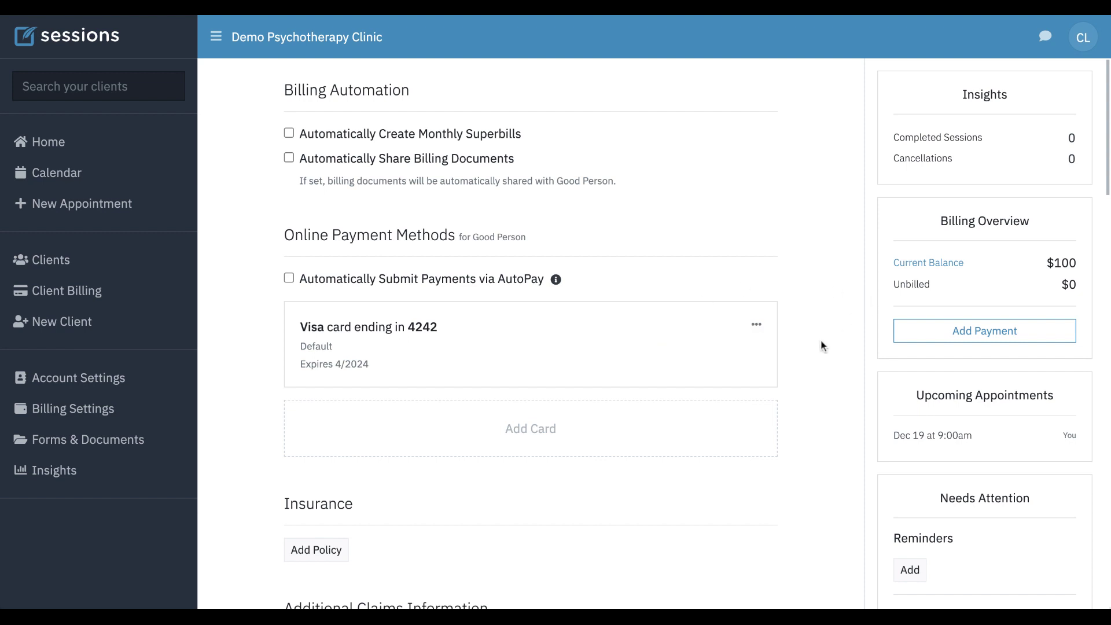
pyautogui.scroll(7, 821, 341)
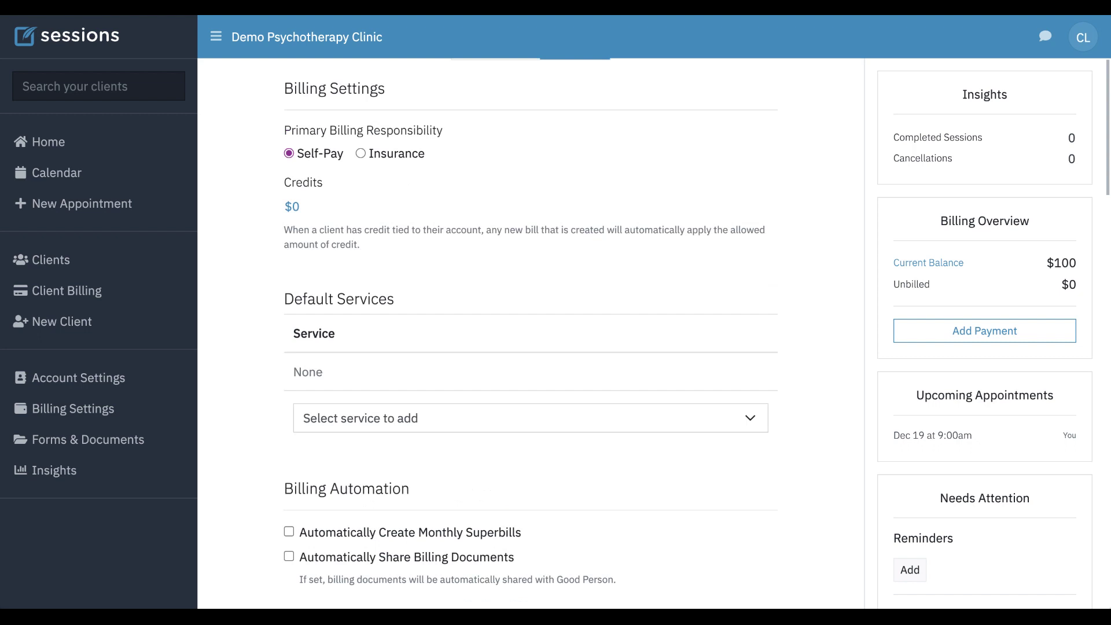
pyautogui.scroll(3, 530, 333)
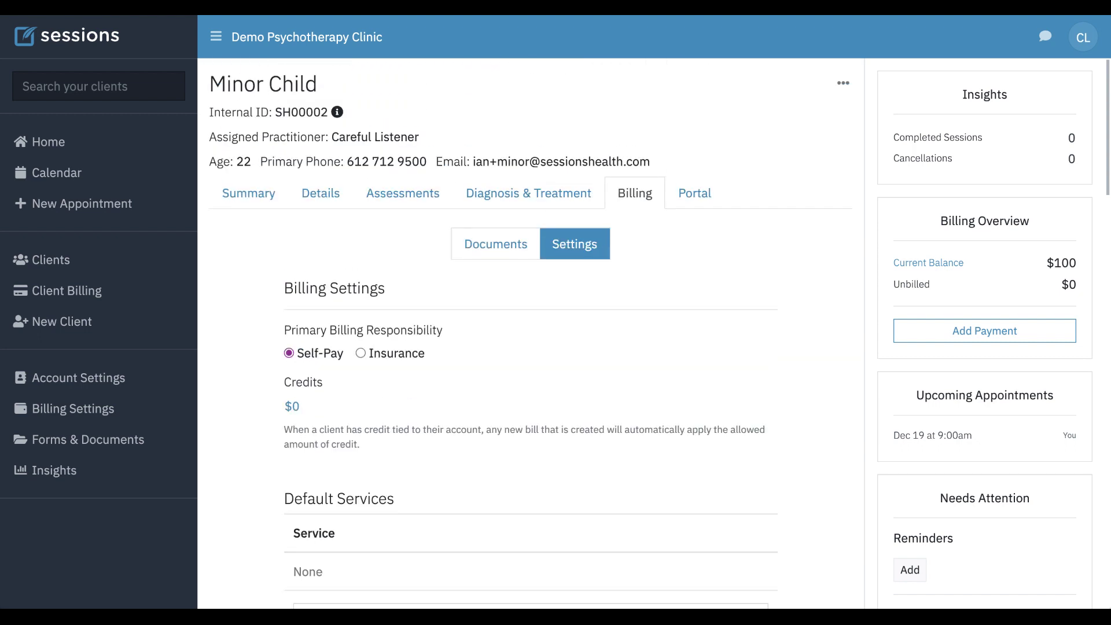
# Open the child client's past-due $100 bill from the billing documents.
pyautogui.click(485, 253)
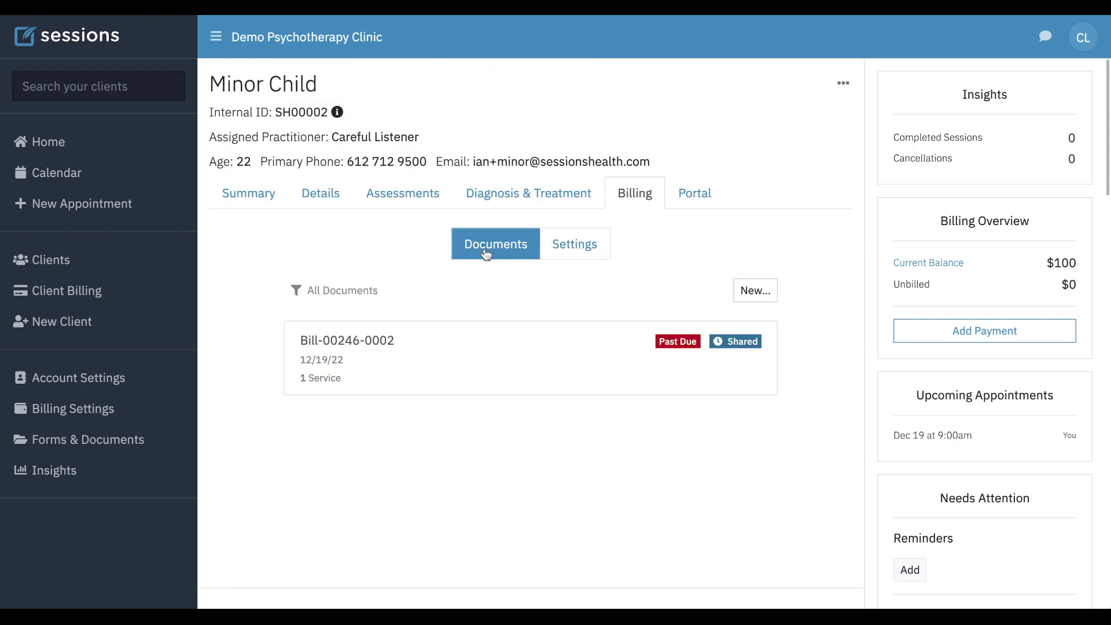
pyautogui.click(528, 368)
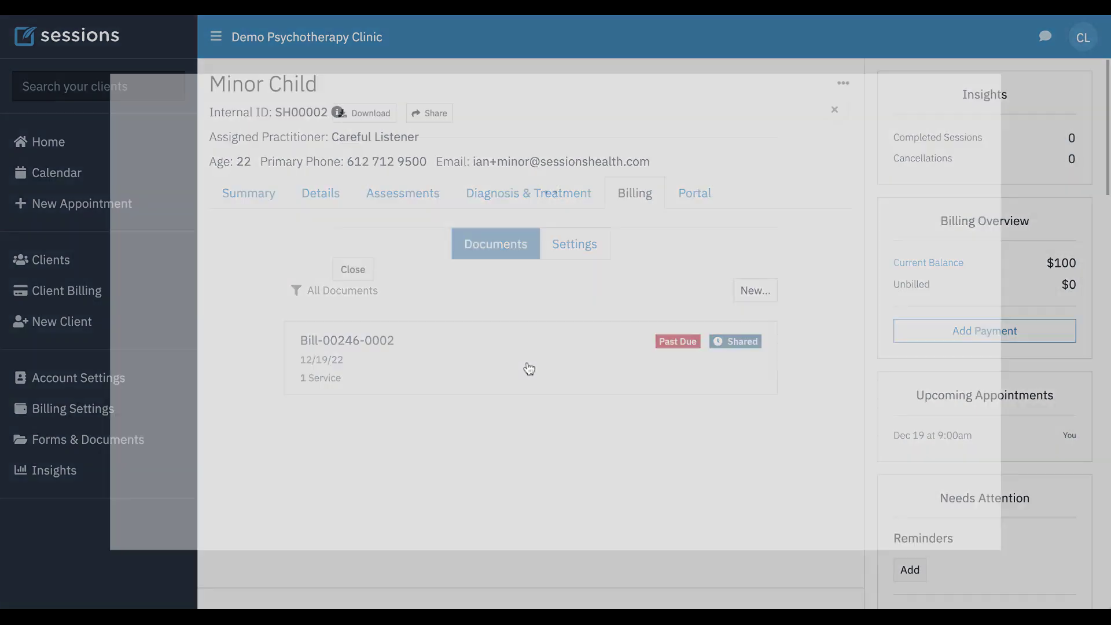
pyautogui.scroll(-2, 528, 369)
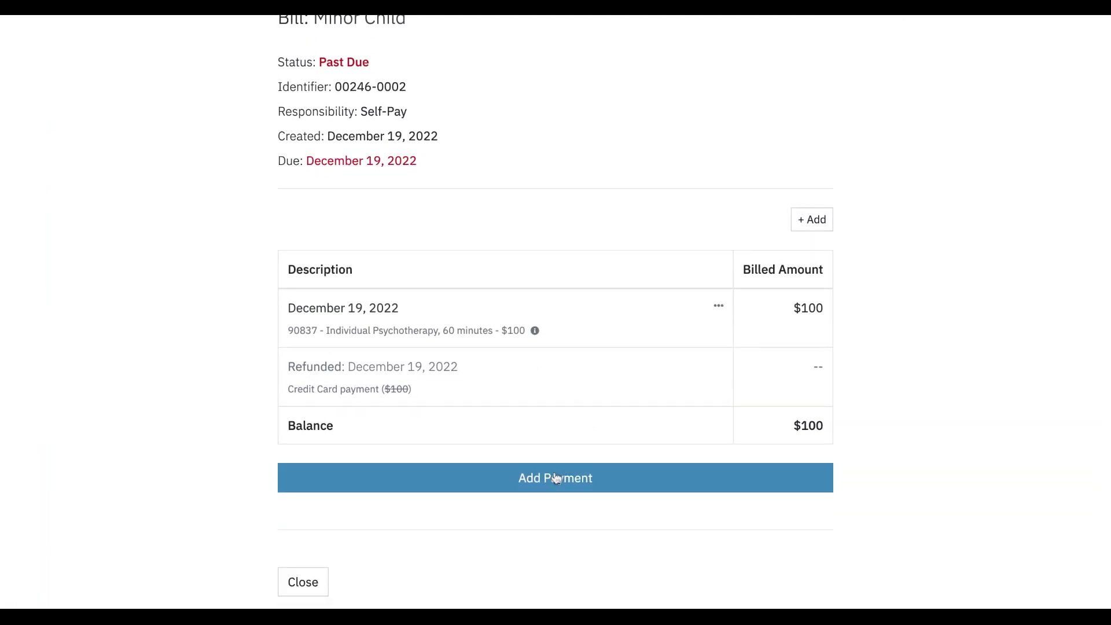
# Add a $100 Credit / Debit / HSA Card payment using the contact's Visa, marking the bill Paid.
pyautogui.click(555, 478)
pyautogui.click(469, 346)
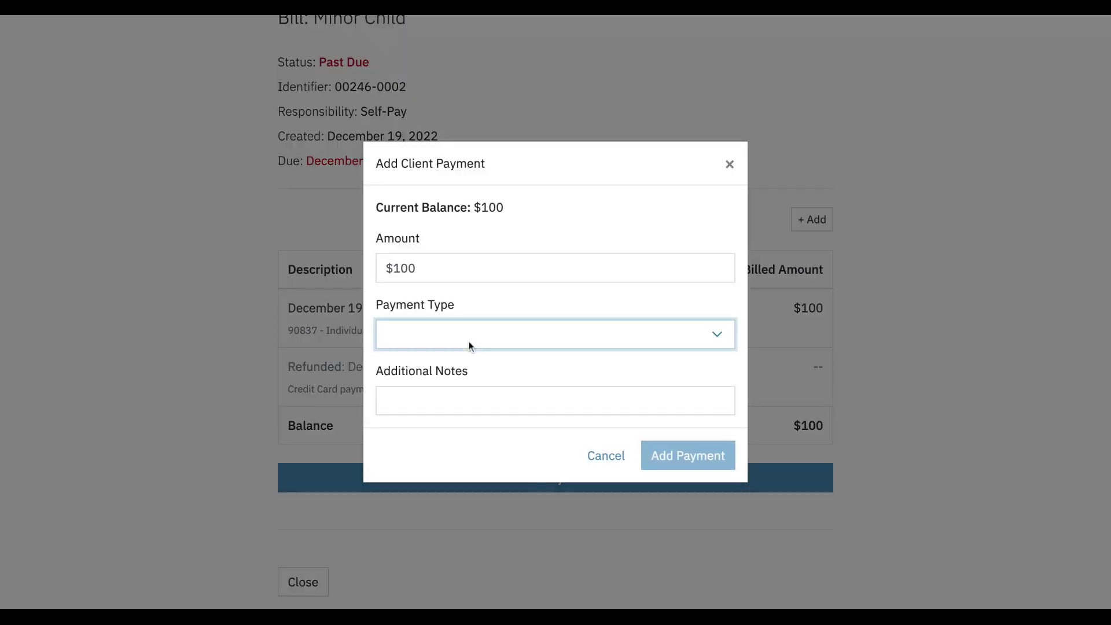
pyautogui.click(464, 355)
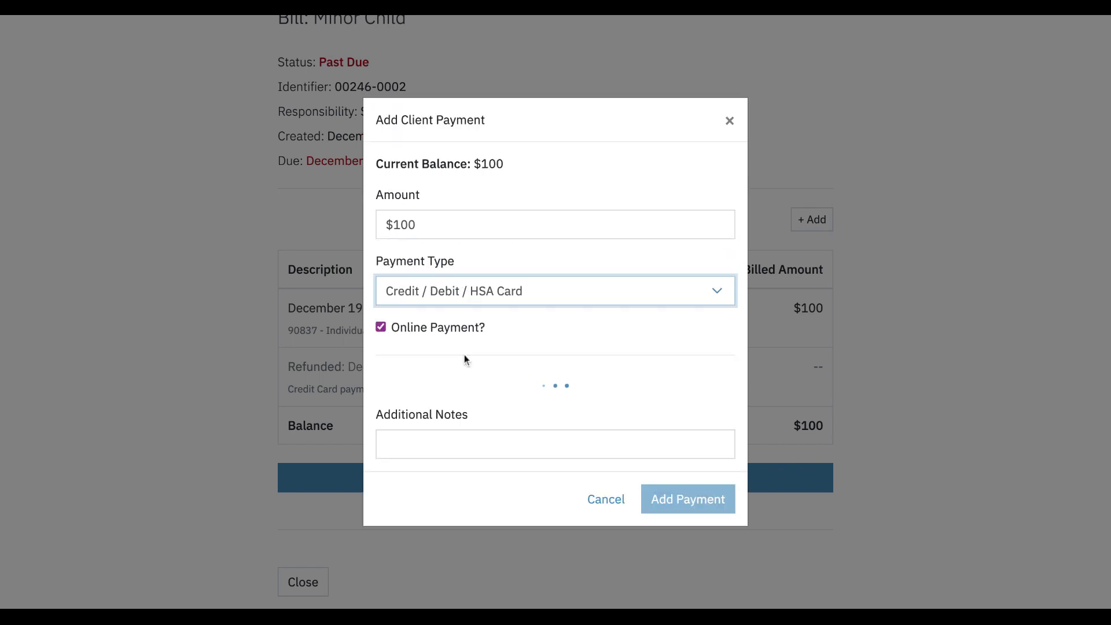
pyautogui.scroll(-1, 464, 355)
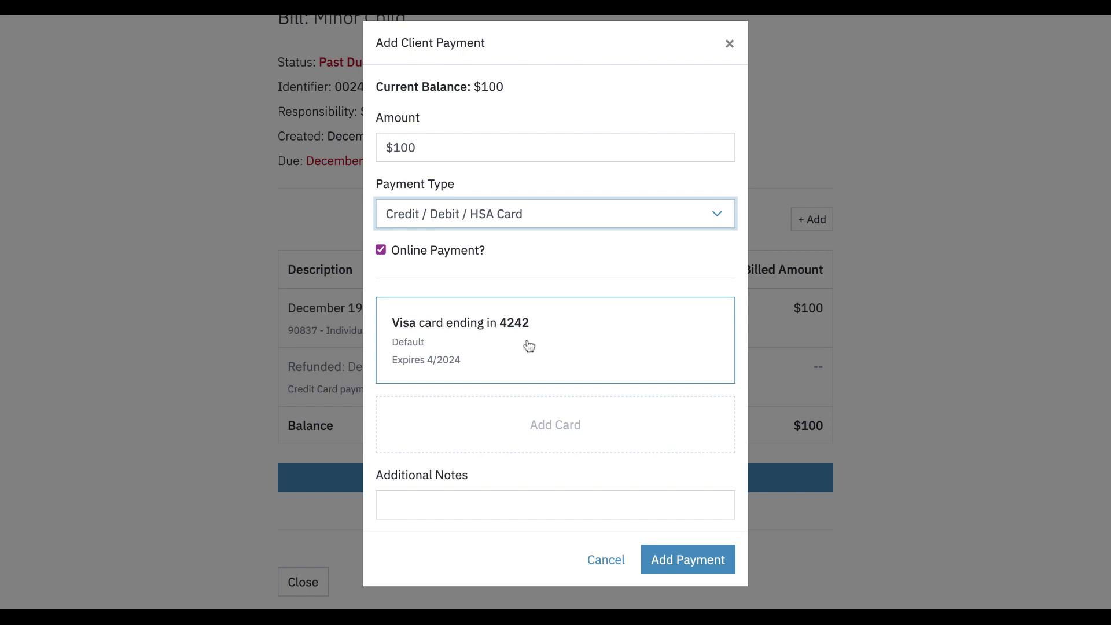
pyautogui.click(695, 563)
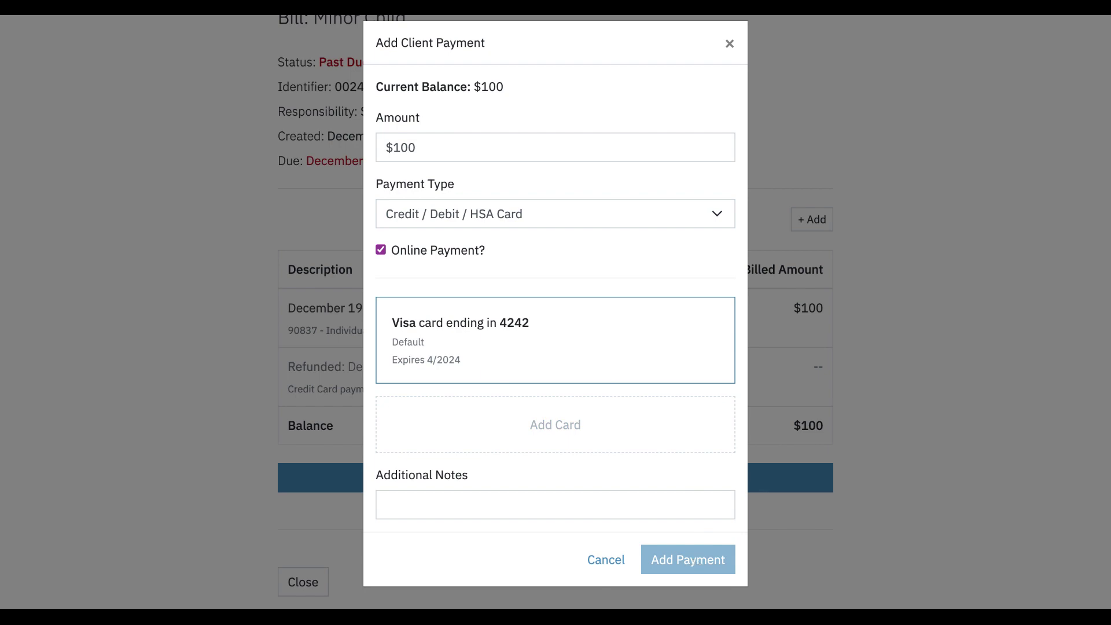
pyautogui.scroll(2, 588, 433)
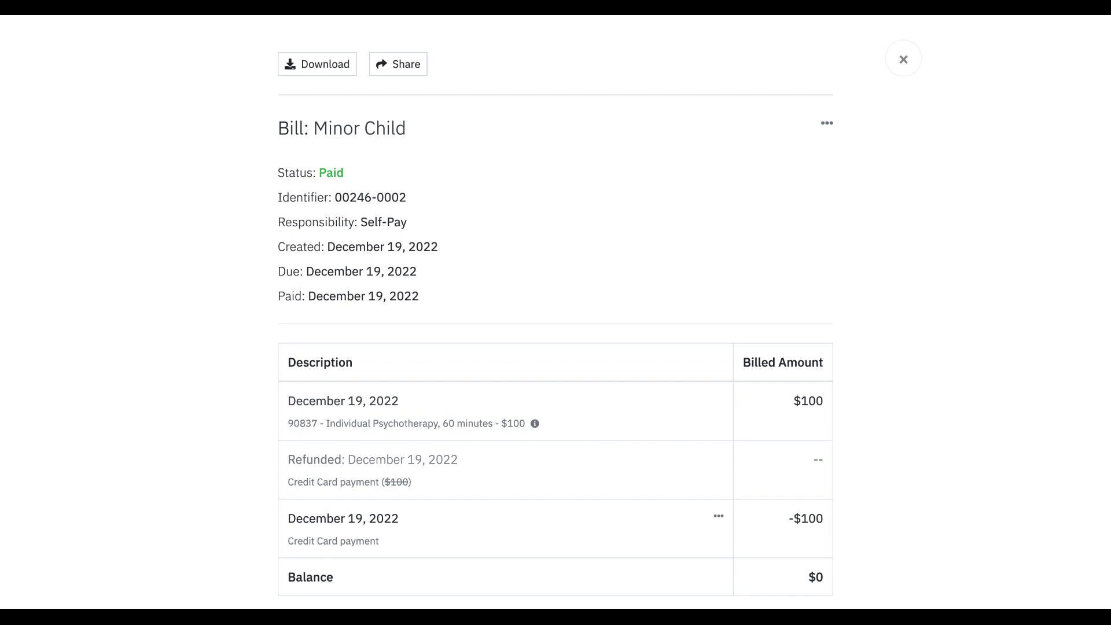
pyautogui.scroll(-1, 556, 312)
pyautogui.scroll(1, 555, 312)
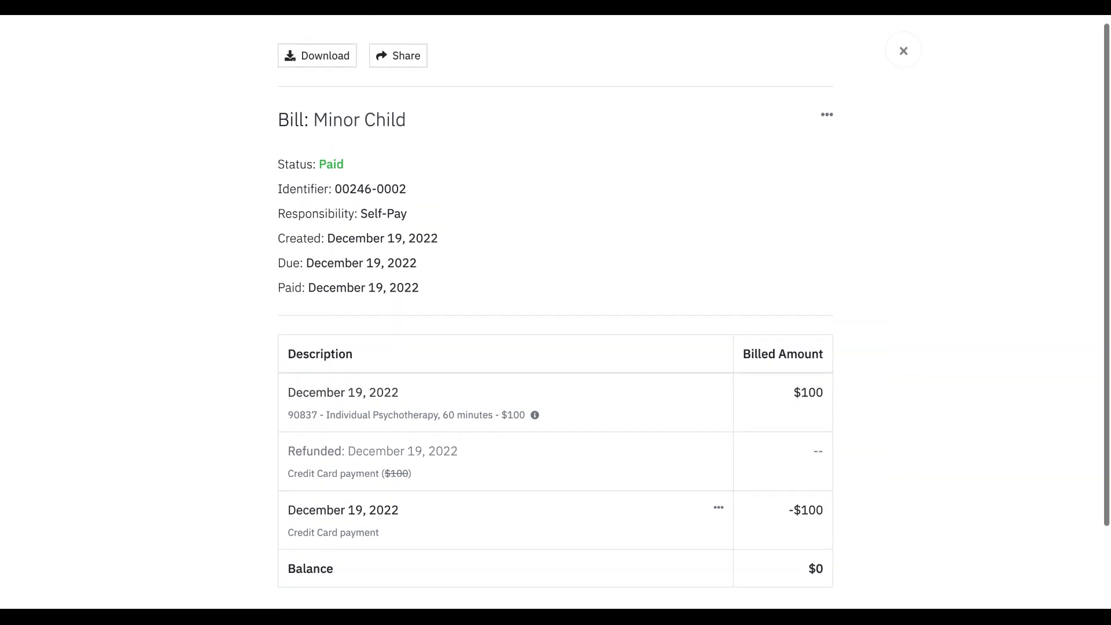
# Close the paid bill and view billing settings showing Visa ending 4242 and $0 balance.
pyautogui.click(903, 56)
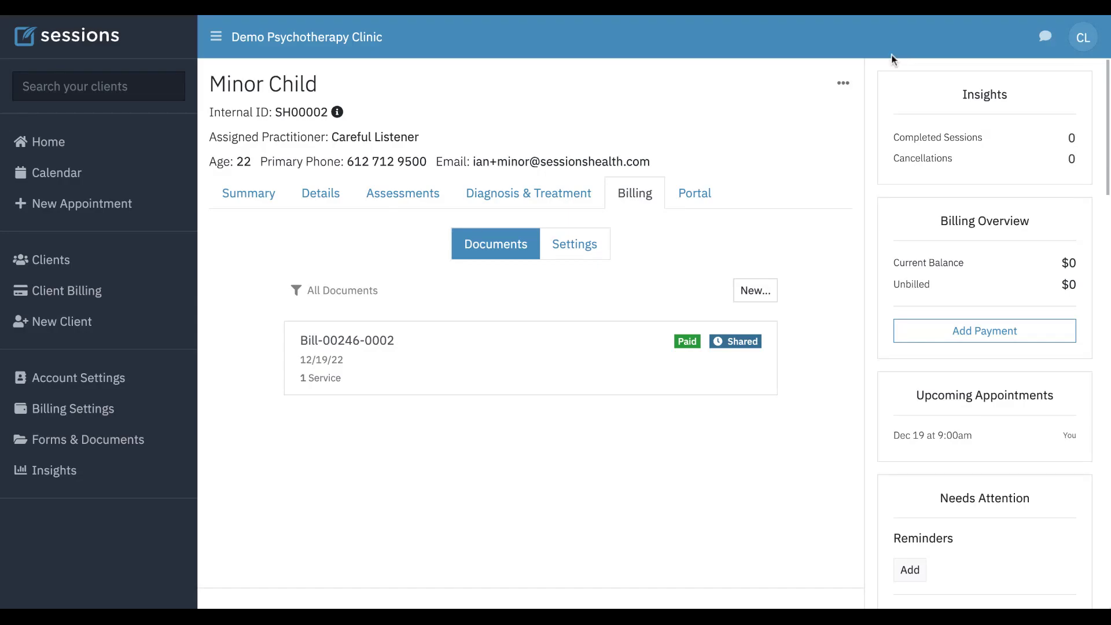
pyautogui.click(577, 250)
pyautogui.scroll(-7, 587, 424)
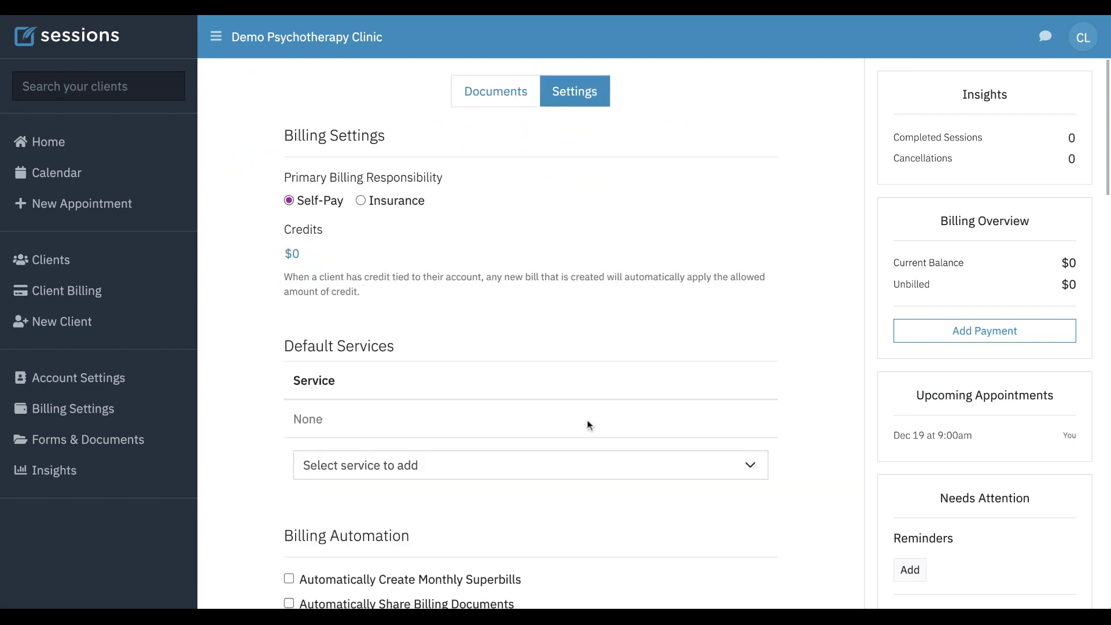
pyautogui.scroll(1, 674, 358)
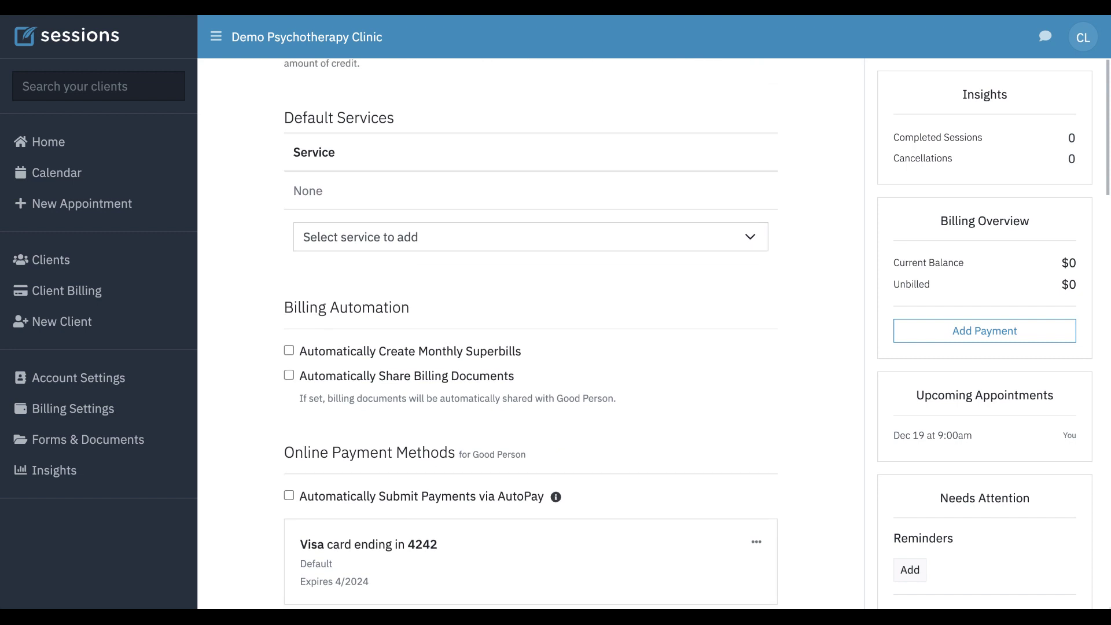
pyautogui.scroll(-4, 674, 359)
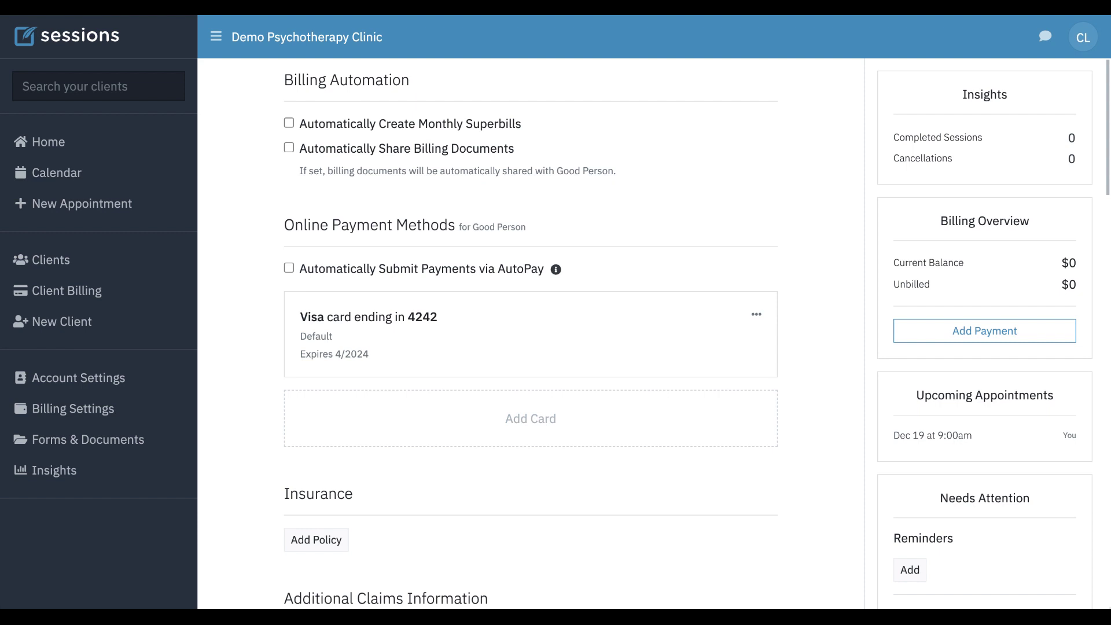
pyautogui.scroll(-3, 530, 344)
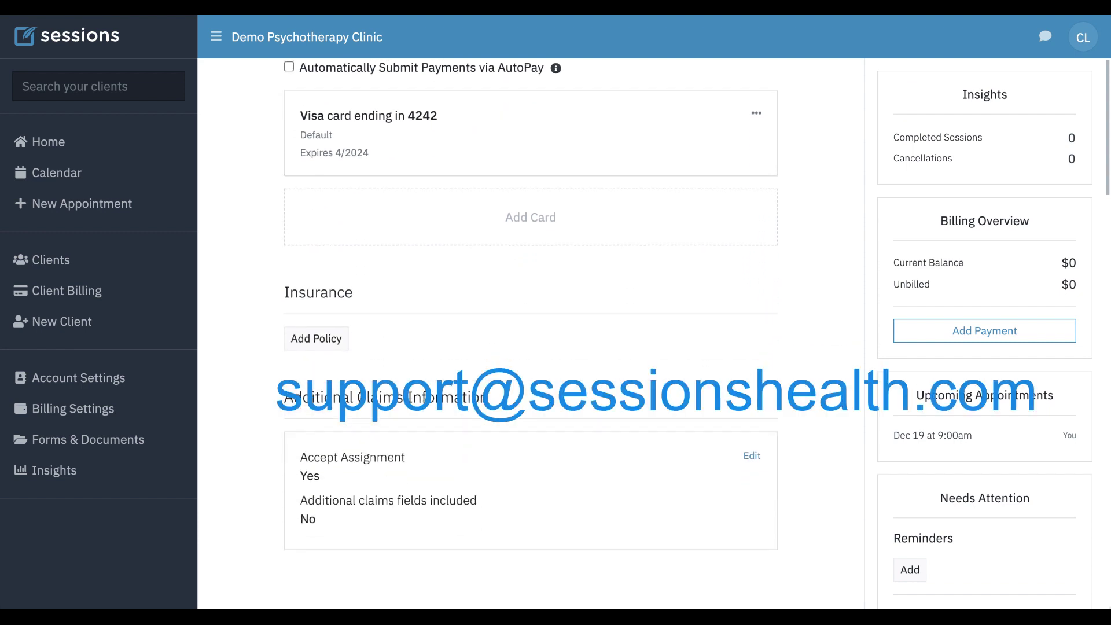